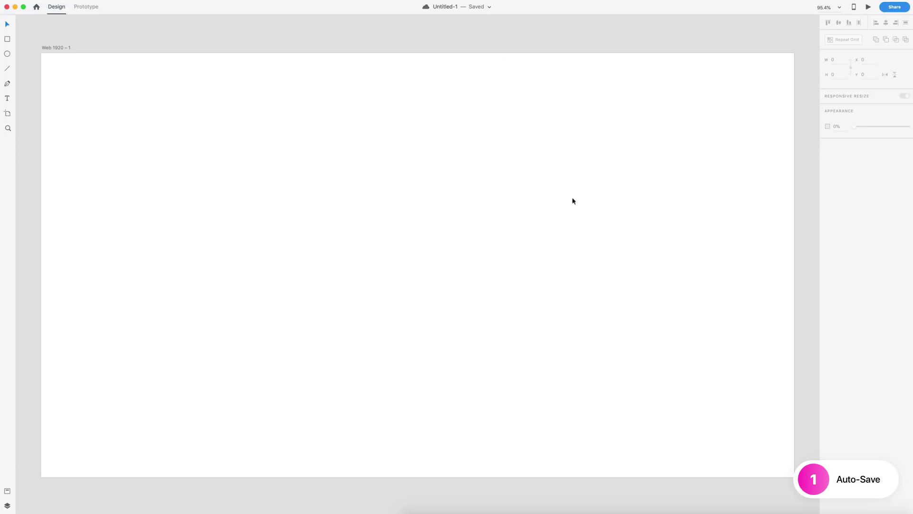
# Rename the document to 'Project' and save it to Cloud Documents
pyautogui.click(490, 7)
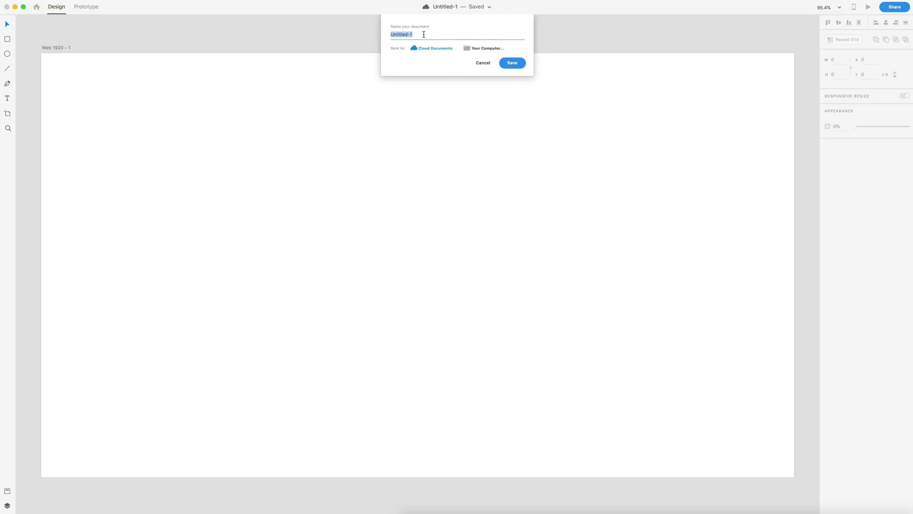
pyautogui.write('Project')
pyautogui.click(512, 64)
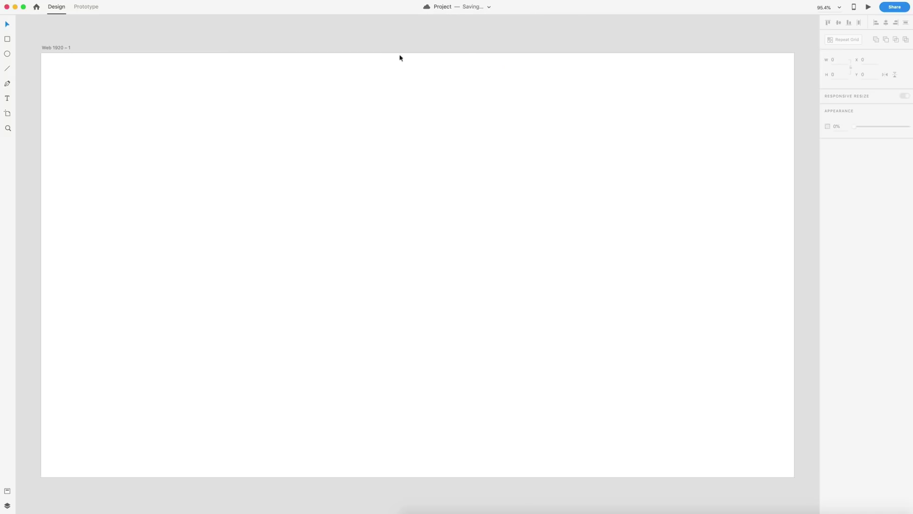
# Draw two rectangles side by side on the artboard, then return to the Select tool
pyautogui.click(9, 40)
pyautogui.moveTo(459, 130); pyautogui.dragTo(533, 194)
pyautogui.moveTo(347, 162); pyautogui.dragTo(399, 224)
pyautogui.press('v')
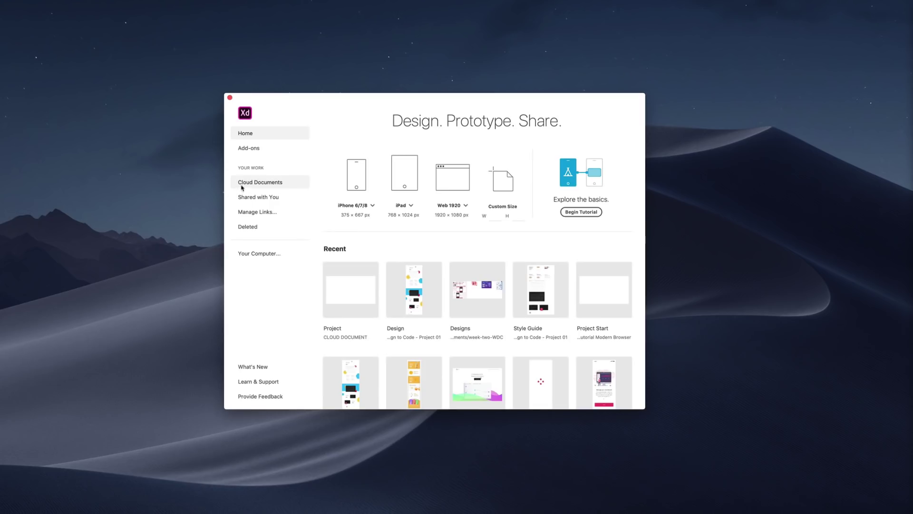
pyautogui.click(242, 187)
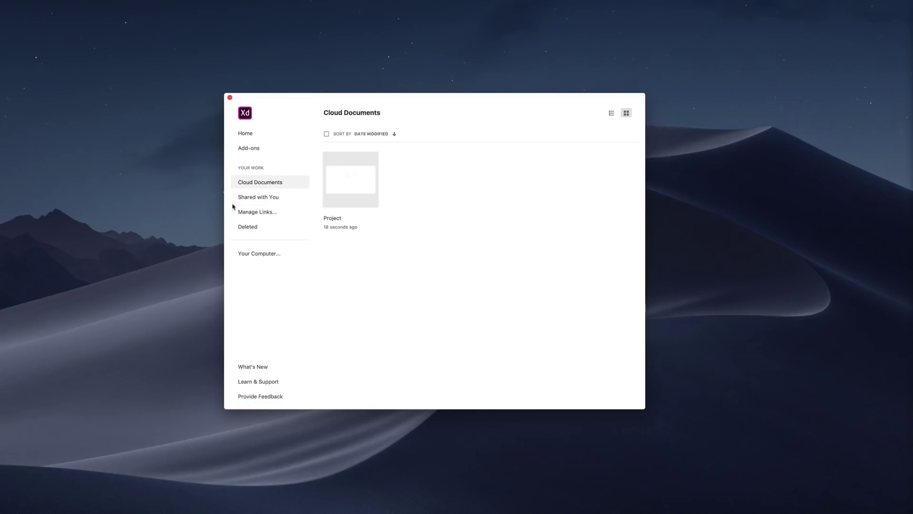
pyautogui.click(257, 198)
pyautogui.click(252, 199)
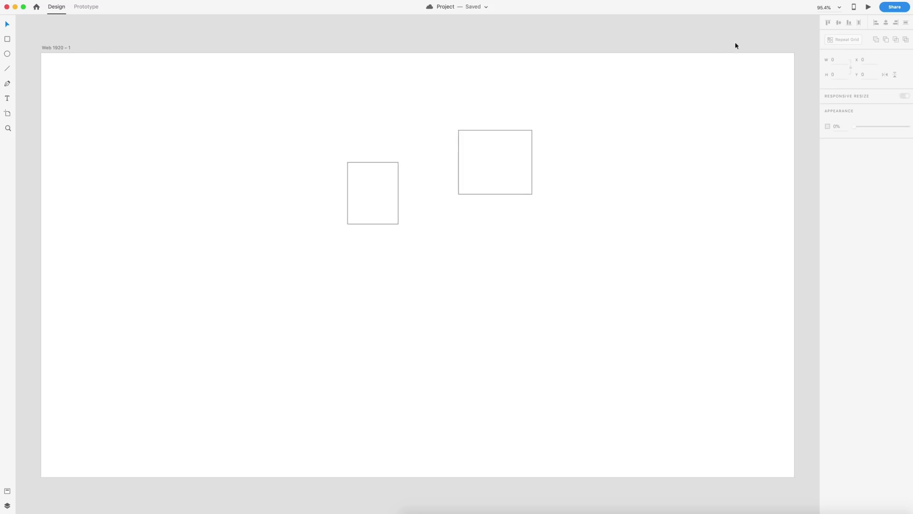
# Go to Home's Cloud Documents, select the Project thumbnail and delete it
pyautogui.click(896, 8)
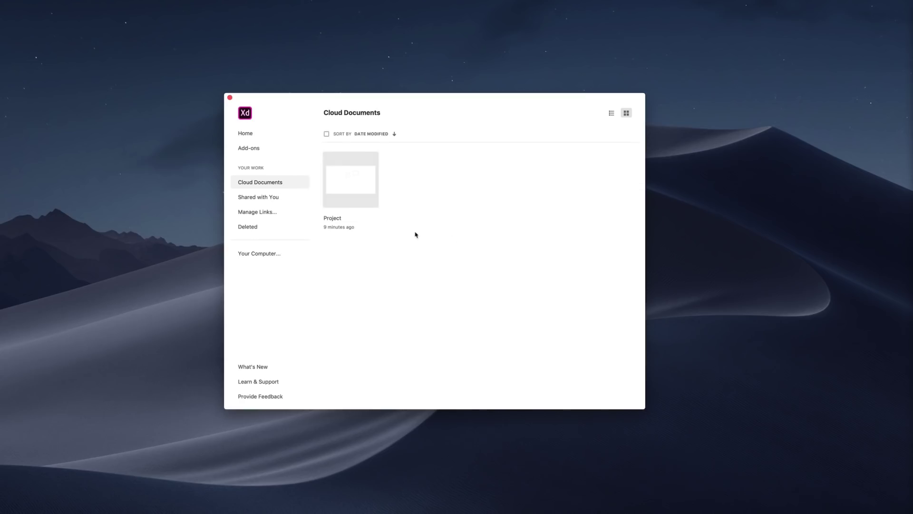
pyautogui.click(355, 174)
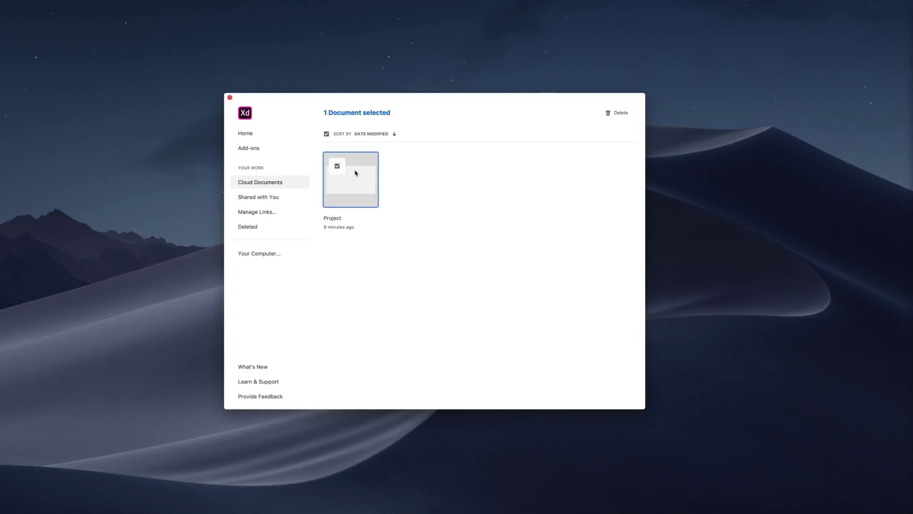
pyautogui.click(619, 114)
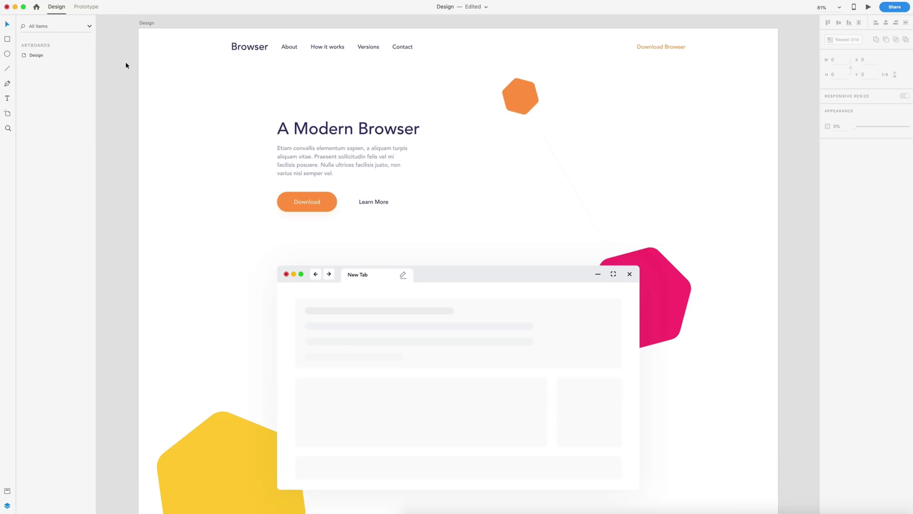
# Search the layers for 'Dark S', select the Dark Screen layer, then clear the search
pyautogui.click(38, 28)
pyautogui.write('Dark S')
pyautogui.click(41, 56)
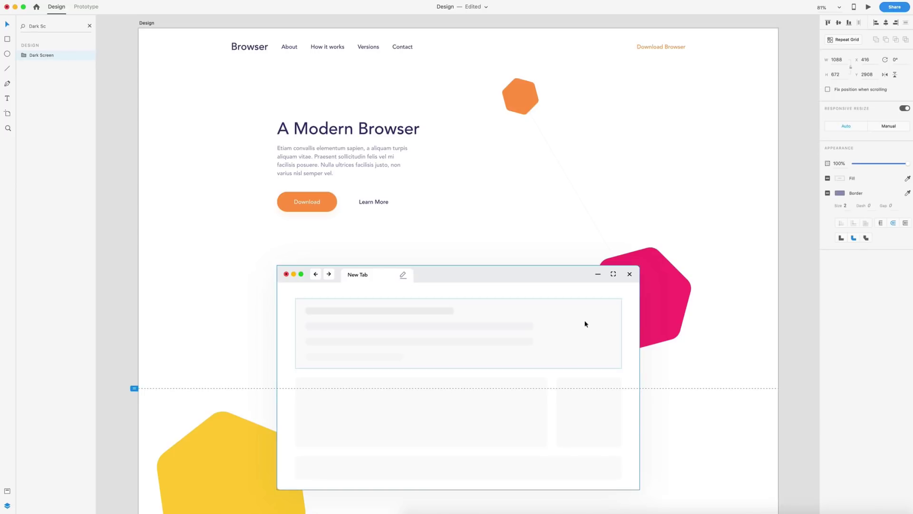
pyautogui.scroll(-20, 585, 321)
pyautogui.scroll(-2, 550, 229)
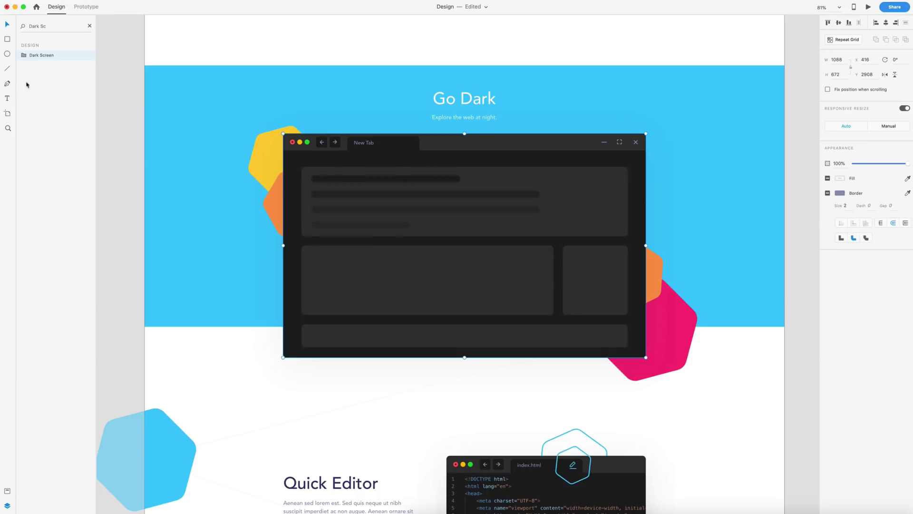
pyautogui.click(89, 27)
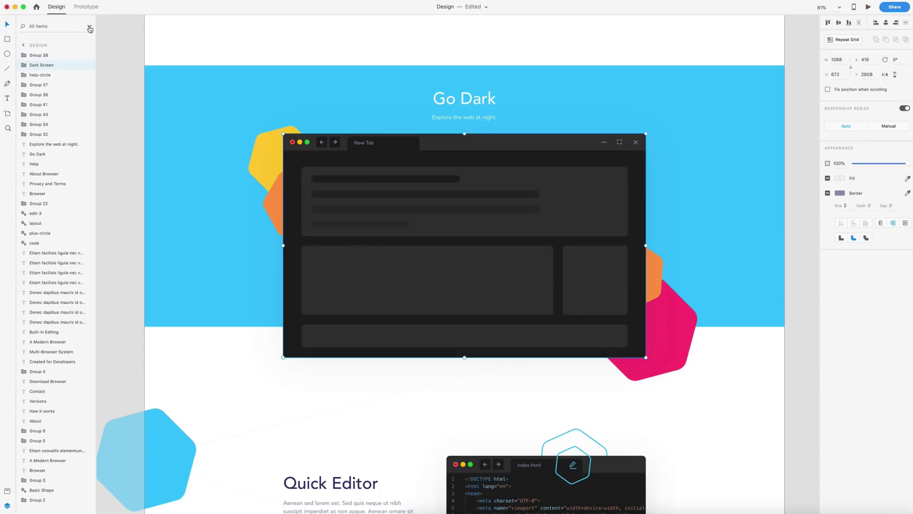
# Remove the 'Dark' and 'Dark Sc' recent searches, filter to Text layers, select index.html
pyautogui.click(90, 29)
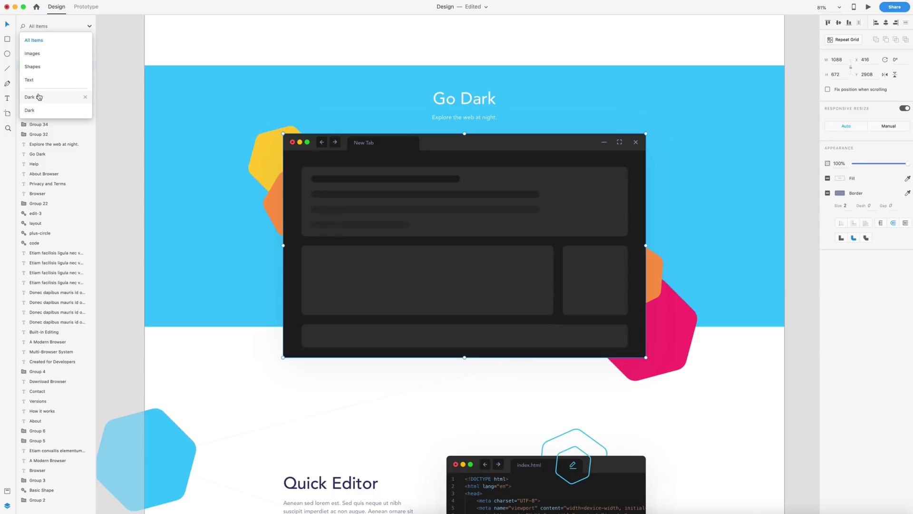
pyautogui.click(85, 110)
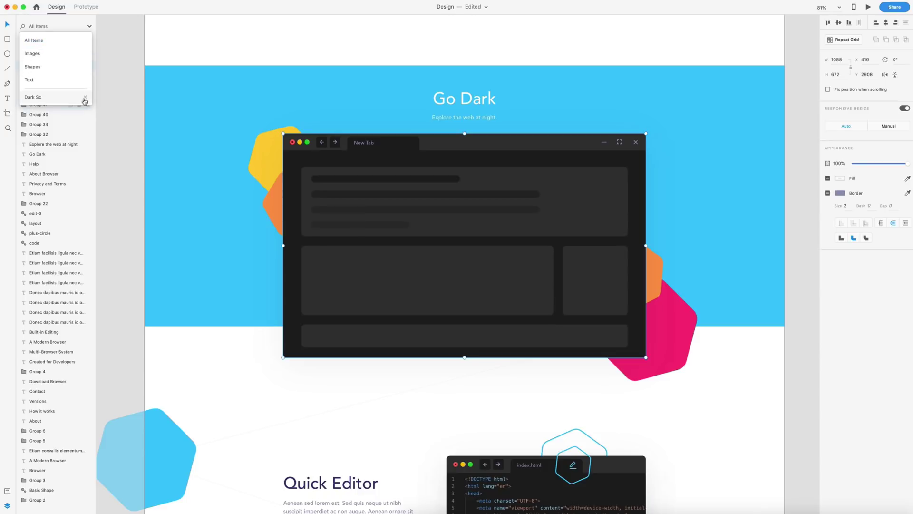
pyautogui.click(85, 98)
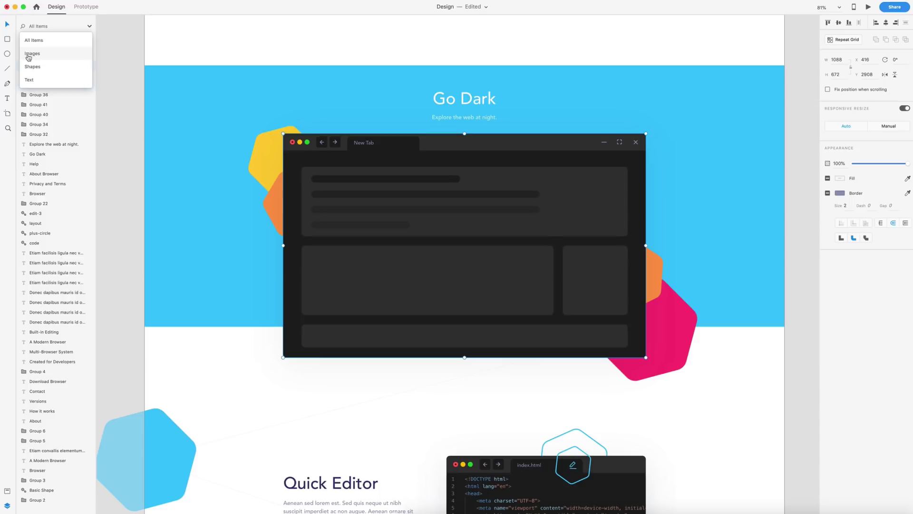
pyautogui.click(51, 80)
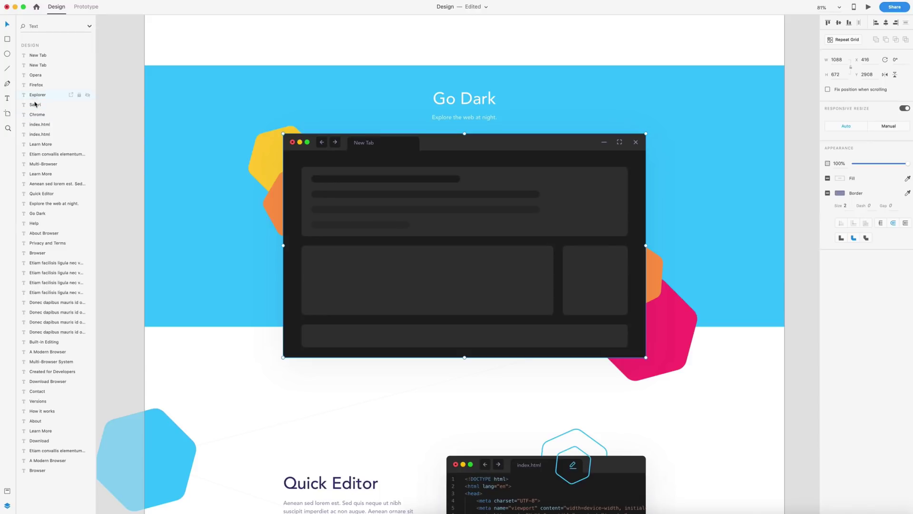
pyautogui.click(41, 134)
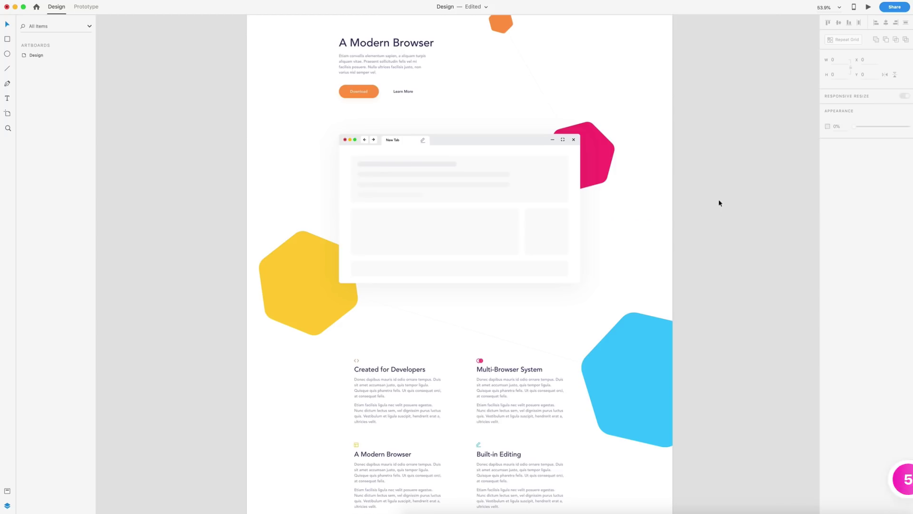
# Flip the light browser mockup group horizontally, vertically, then vertically again
pyautogui.click(446, 189)
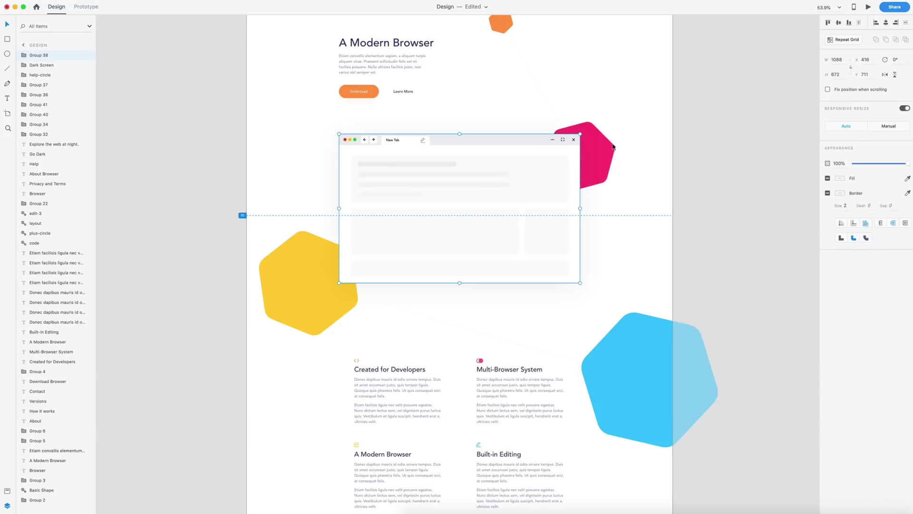
pyautogui.click(885, 75)
pyautogui.click(895, 75)
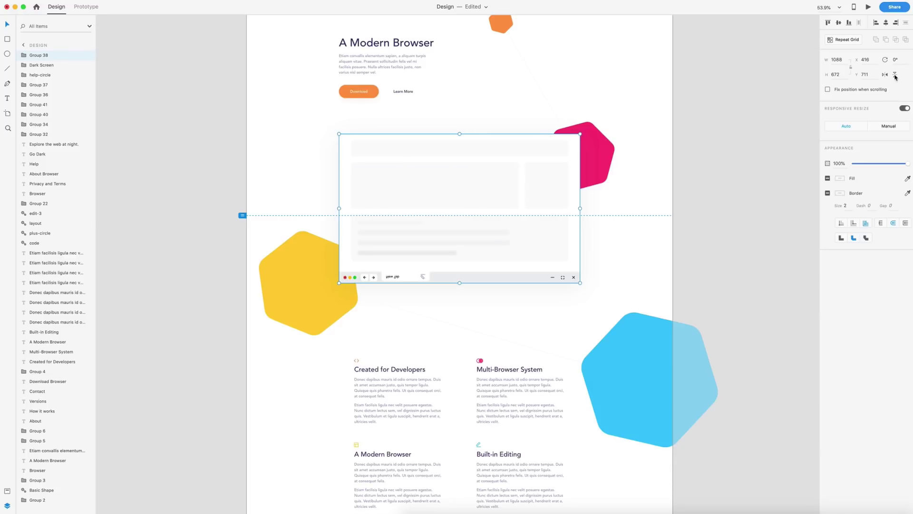
pyautogui.click(895, 75)
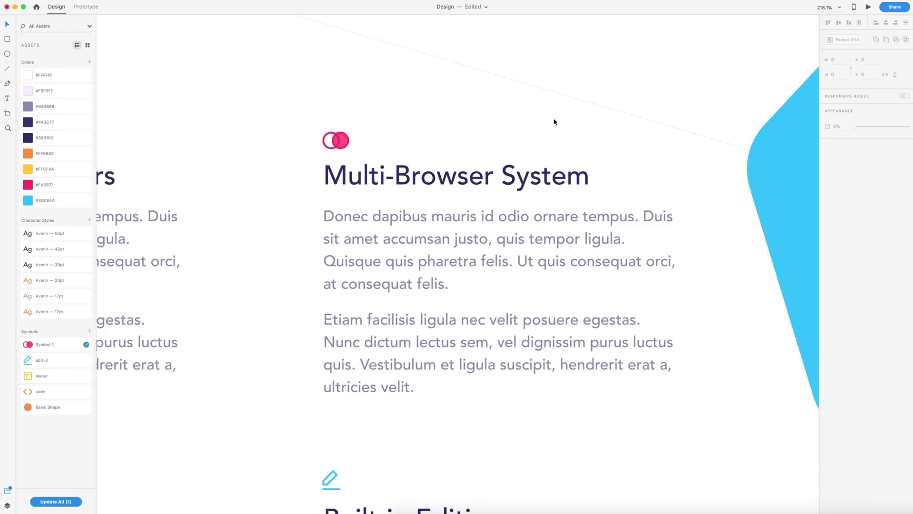
# In the source file of the two-circle Symbol 1, drag the right circle slightly rightward
pyautogui.click(342, 141)
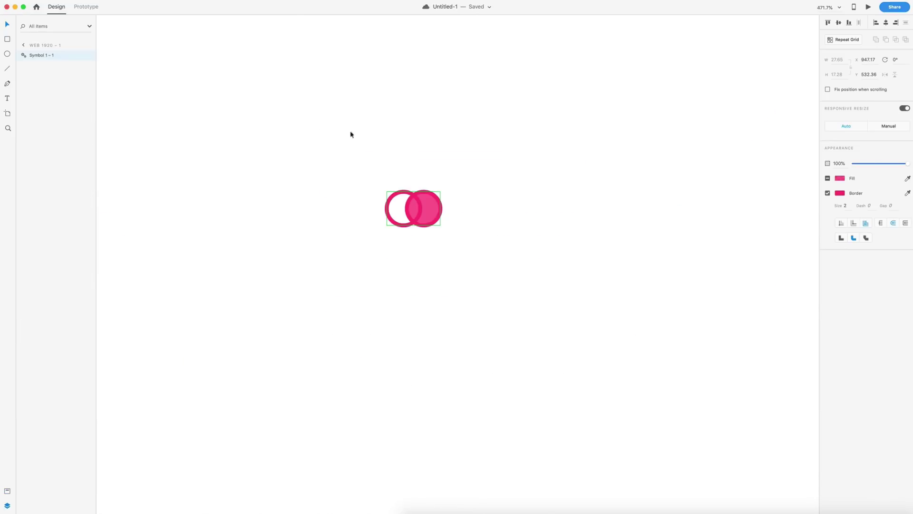
pyautogui.scroll(8, 404, 200)
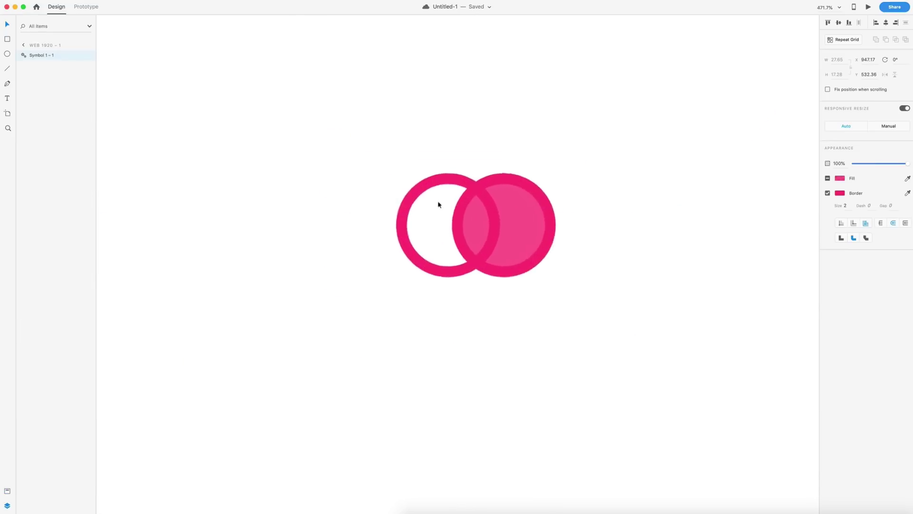
pyautogui.doubleClick(487, 241)
pyautogui.moveTo(487, 237); pyautogui.dragTo(512, 238)
pyautogui.click(593, 271)
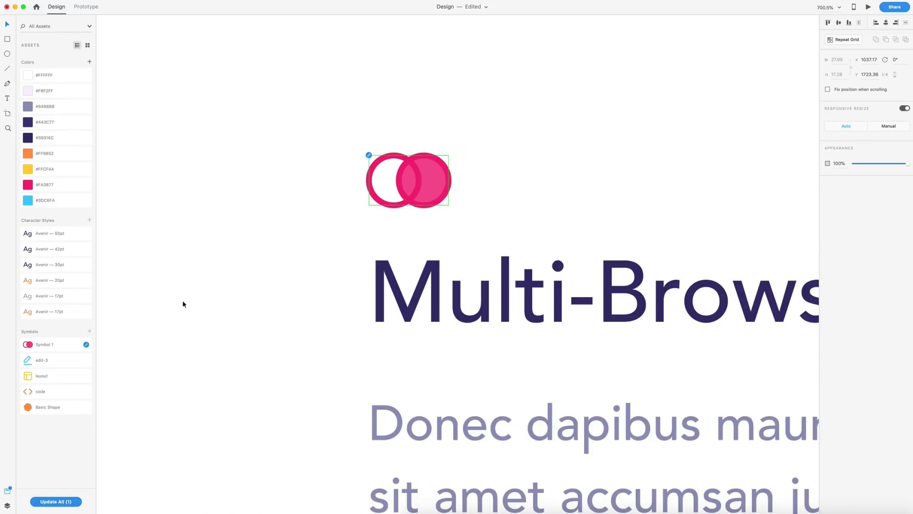
# Preview the Symbol 1 update twice, undoing each time, then apply Update All
pyautogui.click(86, 346)
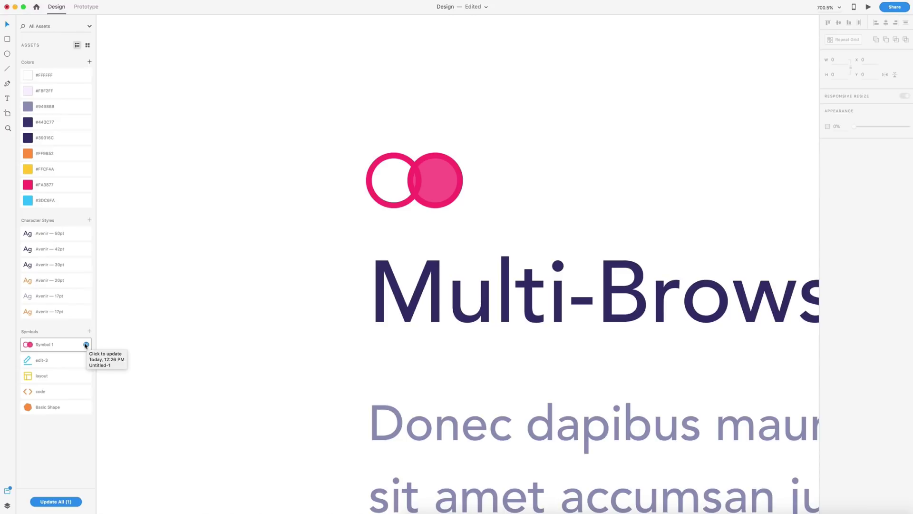
pyautogui.press('super+z')
pyautogui.click(87, 346)
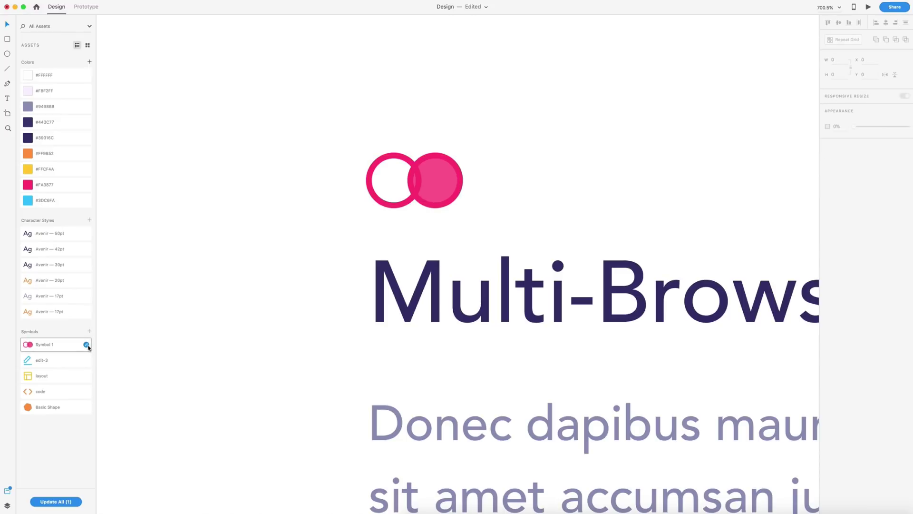
pyautogui.press('super+z')
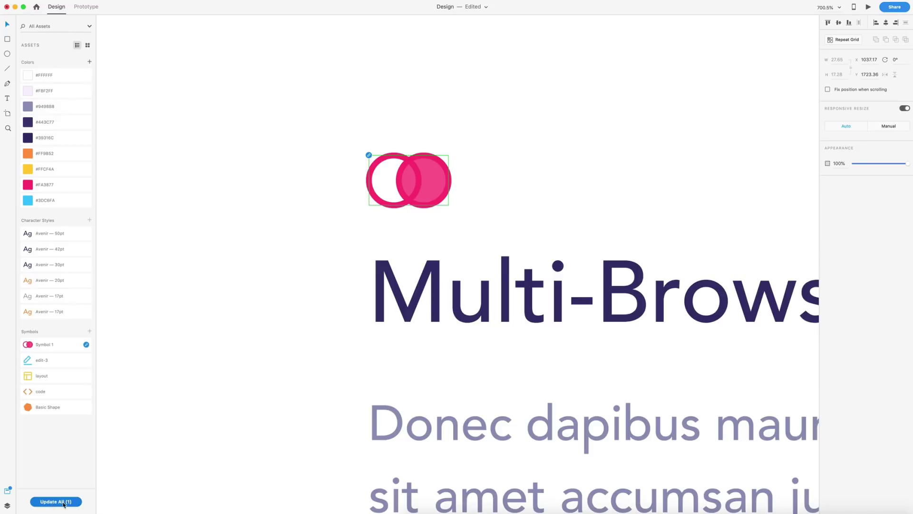
pyautogui.click(64, 502)
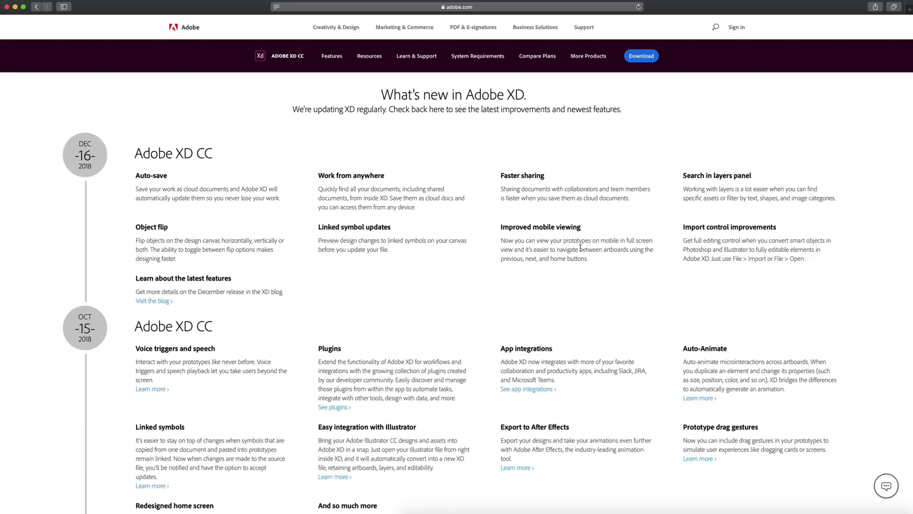